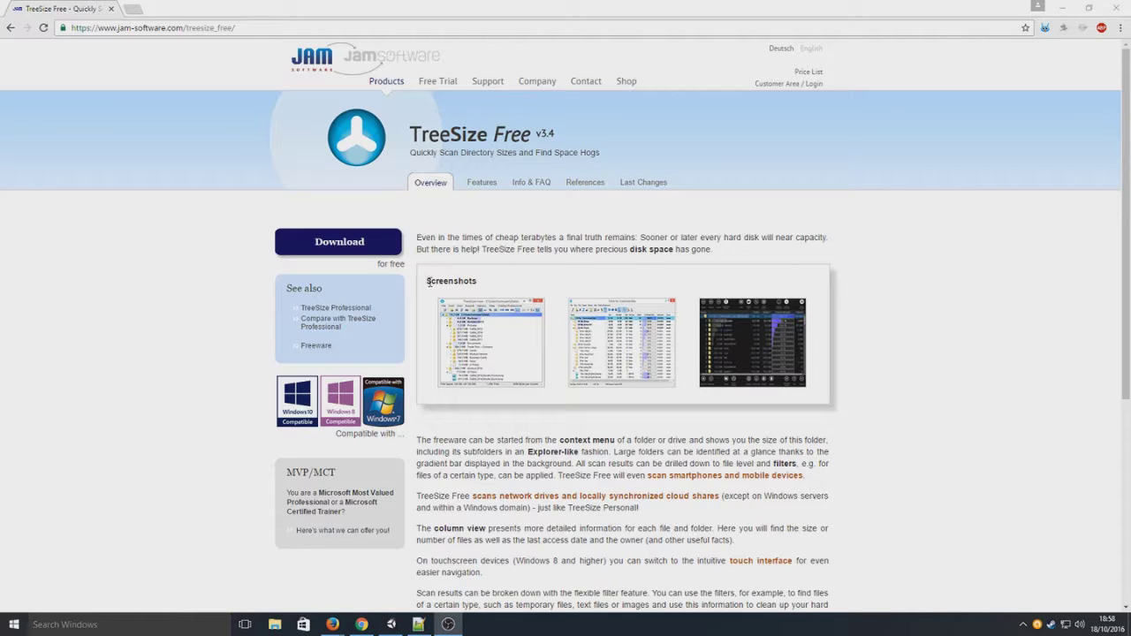
# Step: Download the TreeSize Free installer, TreeSizeFreeSetup.exe, and launch it with the browser window out of the way
pyautogui.click(352, 249)
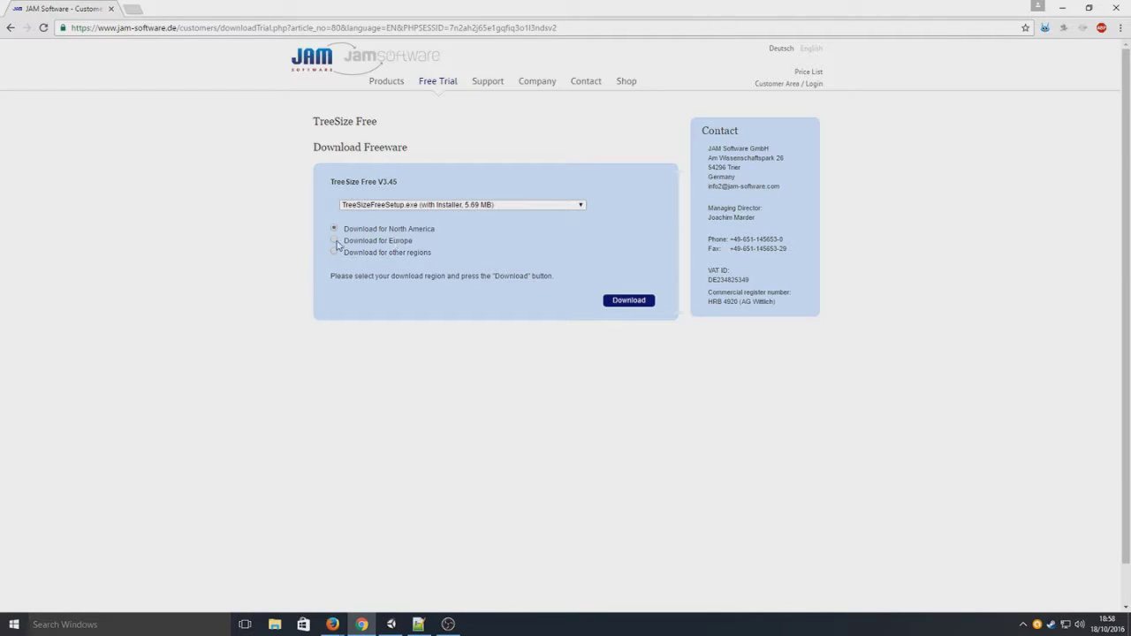
pyautogui.click(644, 305)
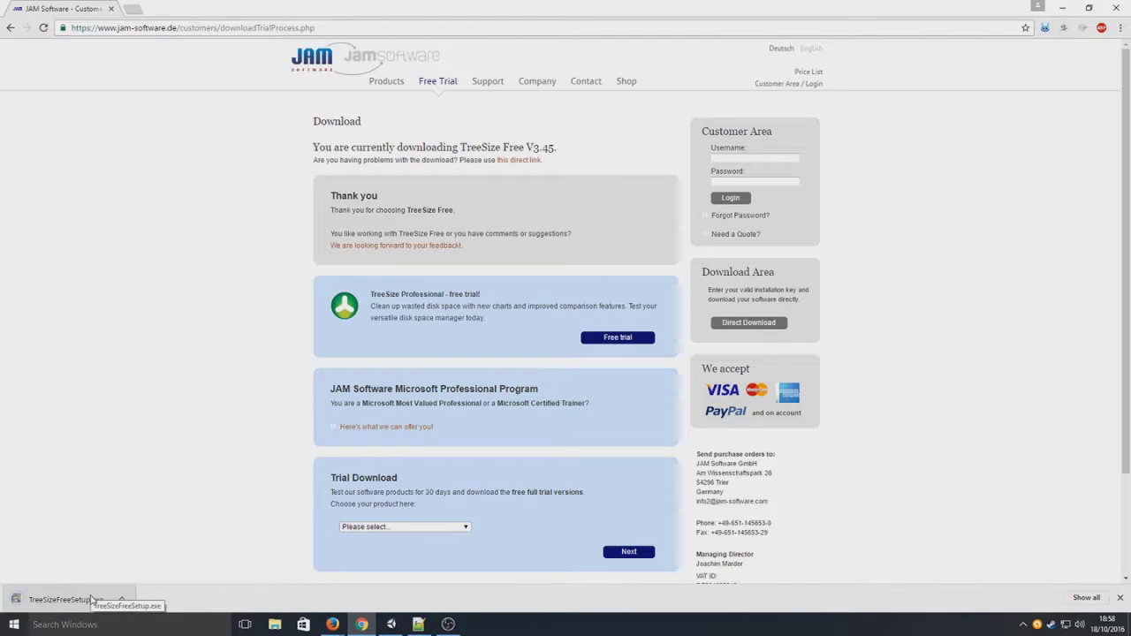
pyautogui.click(92, 600)
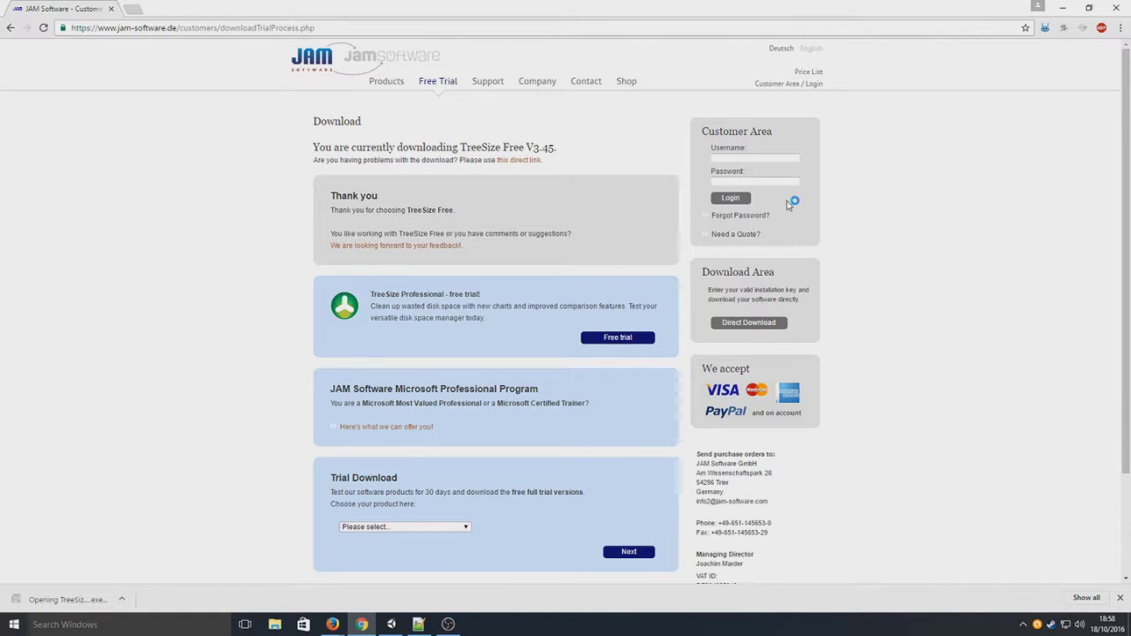
pyautogui.click(1063, 7)
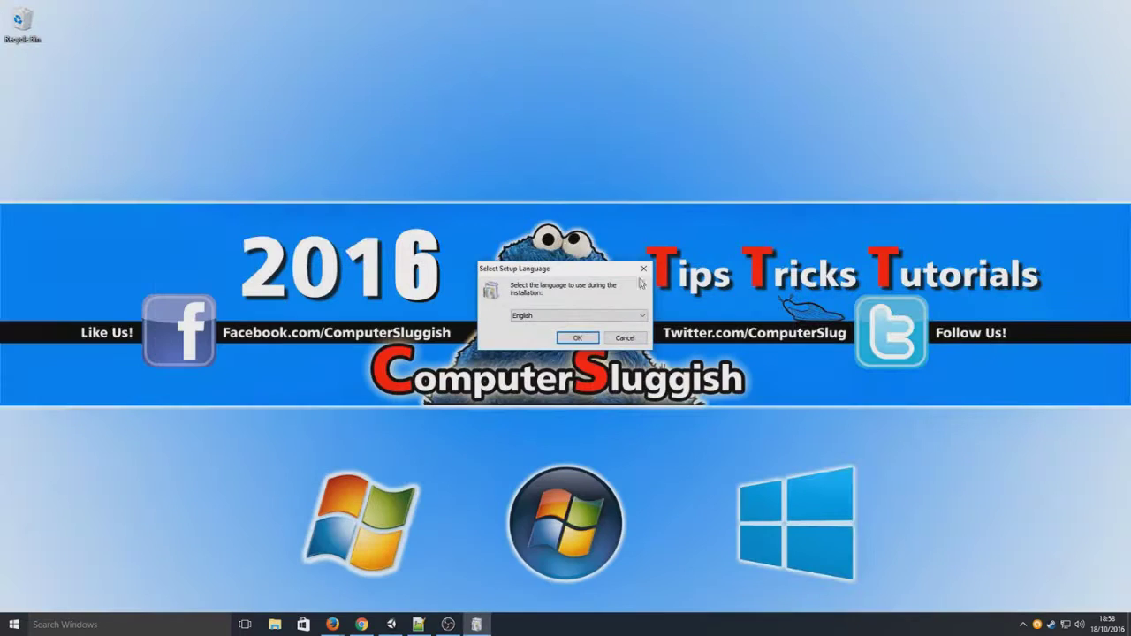
# Step: Go through the setup in English, accepting the license agreement and the default destination folder
pyautogui.click(575, 337)
pyautogui.click(643, 408)
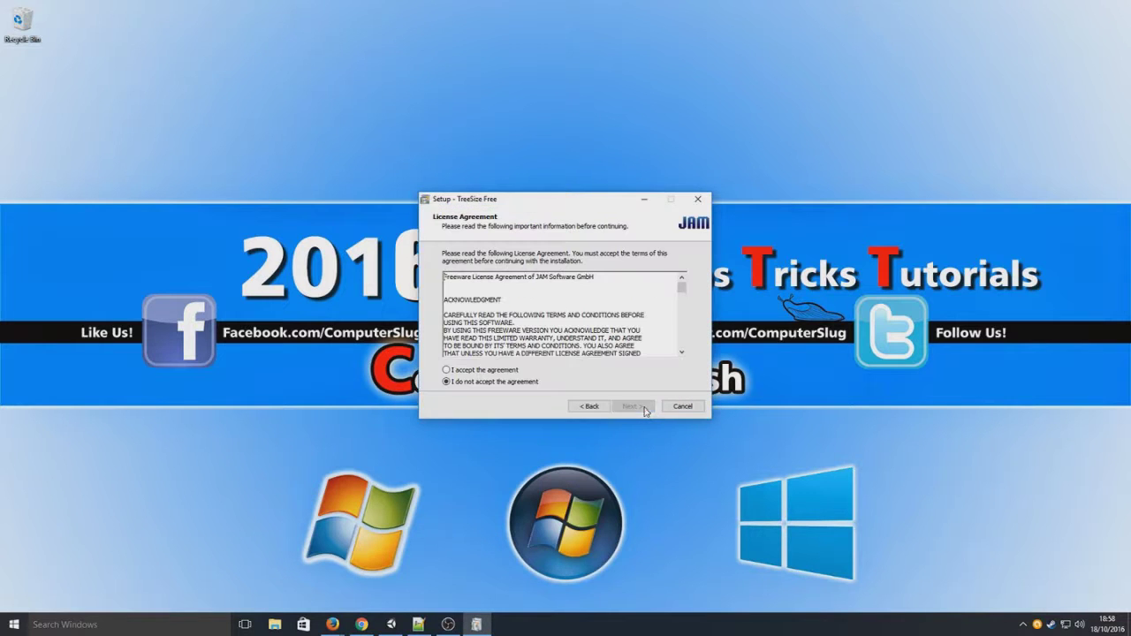
pyautogui.click(520, 371)
pyautogui.click(630, 407)
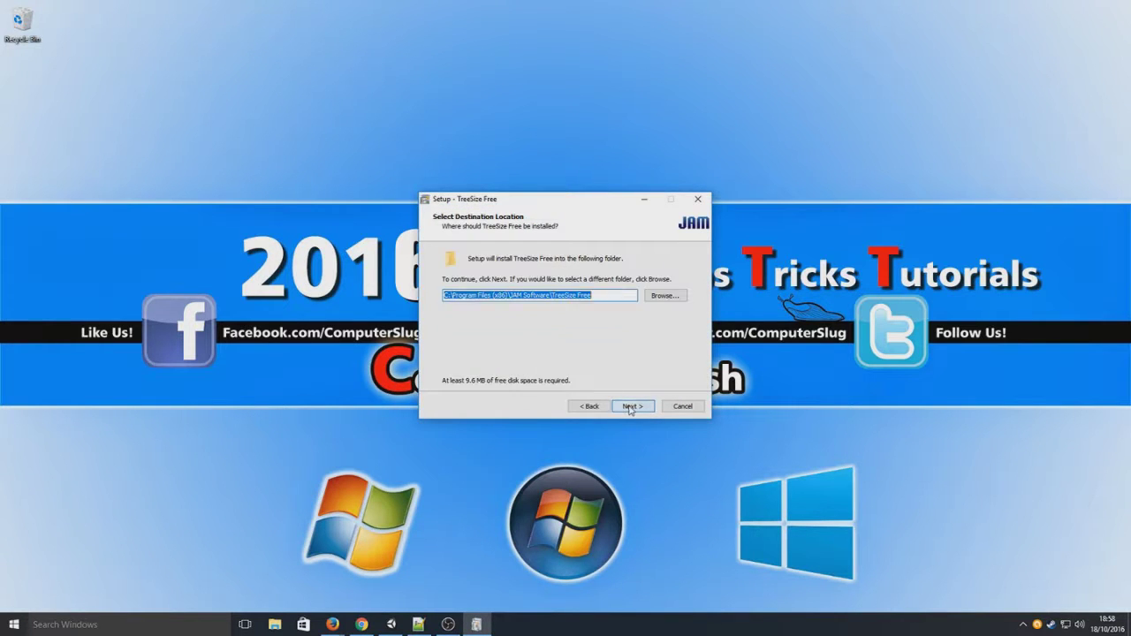
pyautogui.click(630, 407)
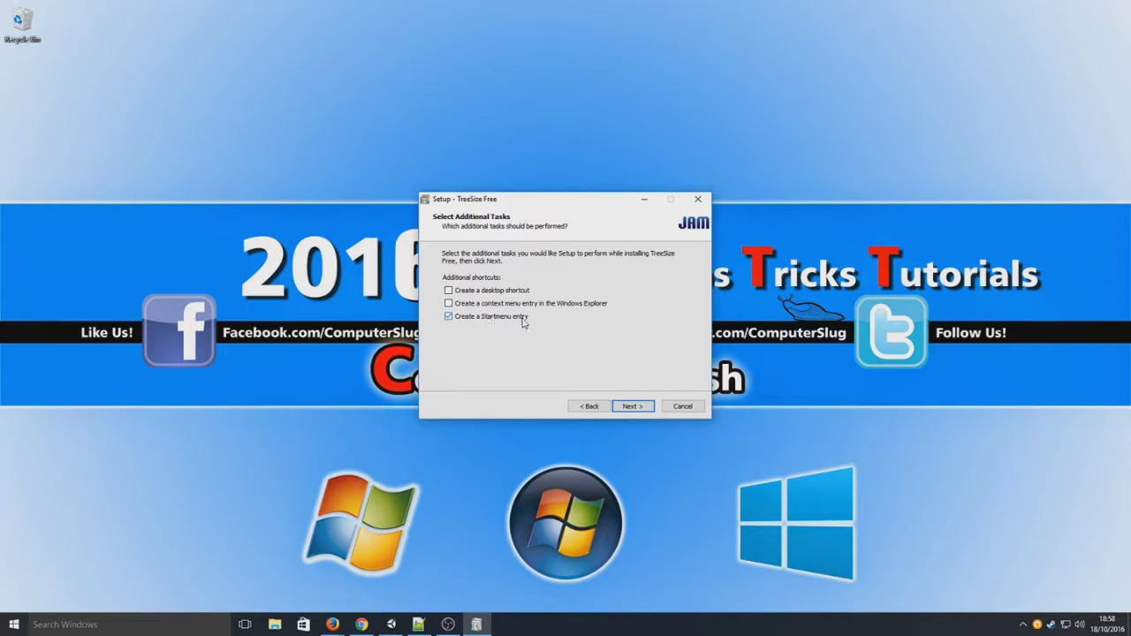
# Step: Install TreeSize Free with a desktop shortcut and finish setup by launching it as administrator
pyautogui.click(511, 298)
pyautogui.click(632, 406)
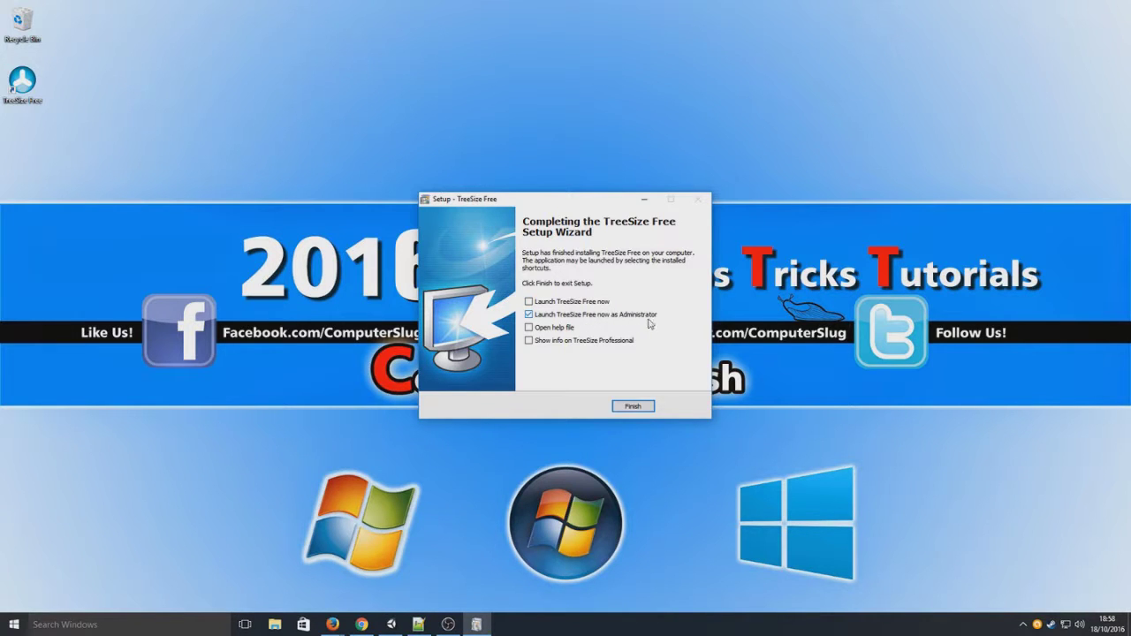
pyautogui.click(645, 407)
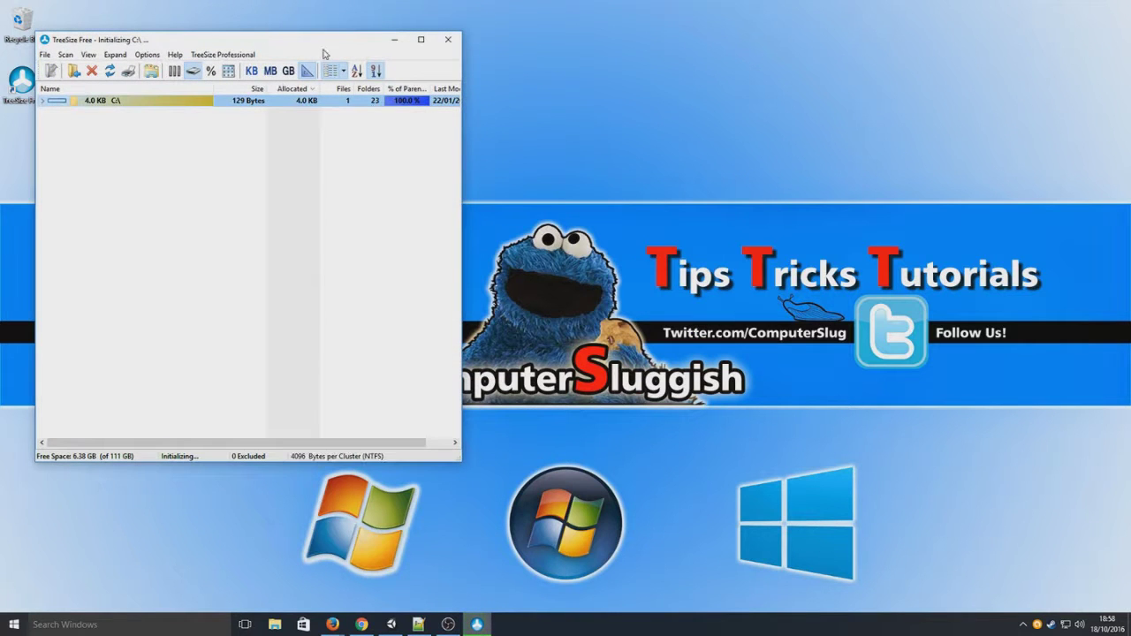
# Step: Maximize the TreeSize Free window and widen the % of Parent, Folders and Files columns
pyautogui.moveTo(324, 54); pyautogui.dragTo(538, 73)
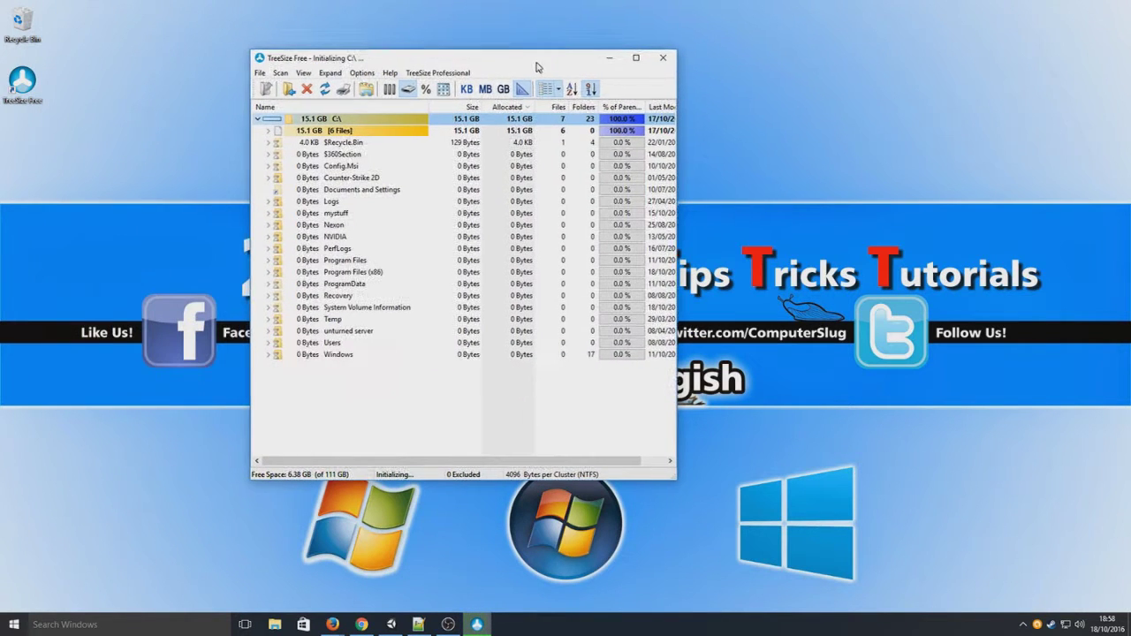
pyautogui.click(632, 59)
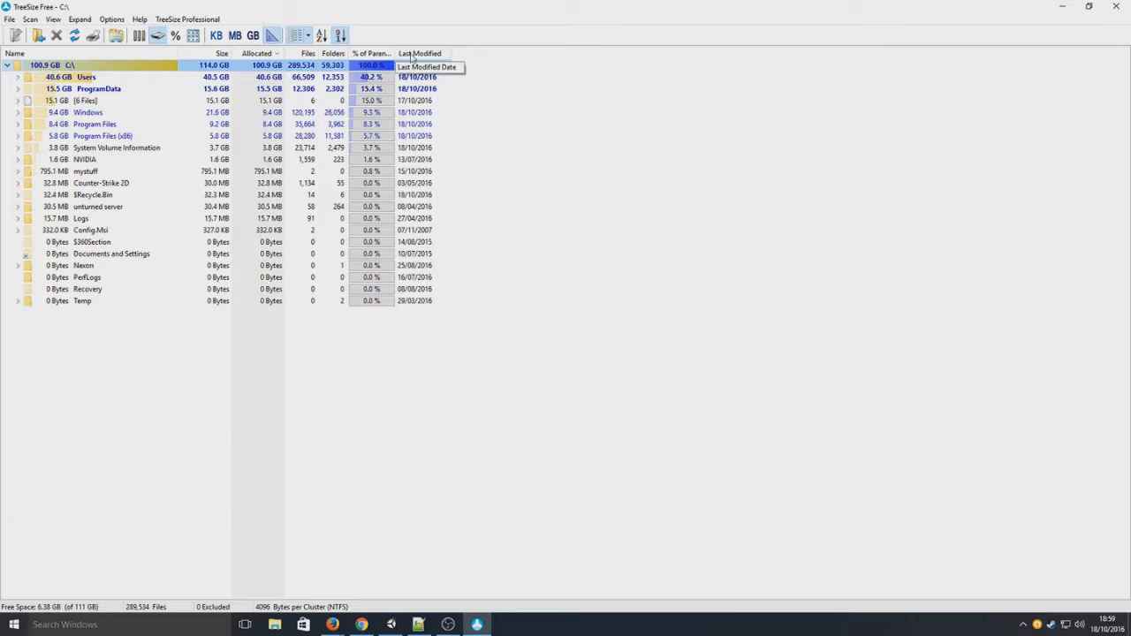
pyautogui.moveTo(396, 54); pyautogui.dragTo(434, 54)
pyautogui.moveTo(349, 54); pyautogui.dragTo(428, 54)
pyautogui.moveTo(319, 54); pyautogui.dragTo(352, 54)
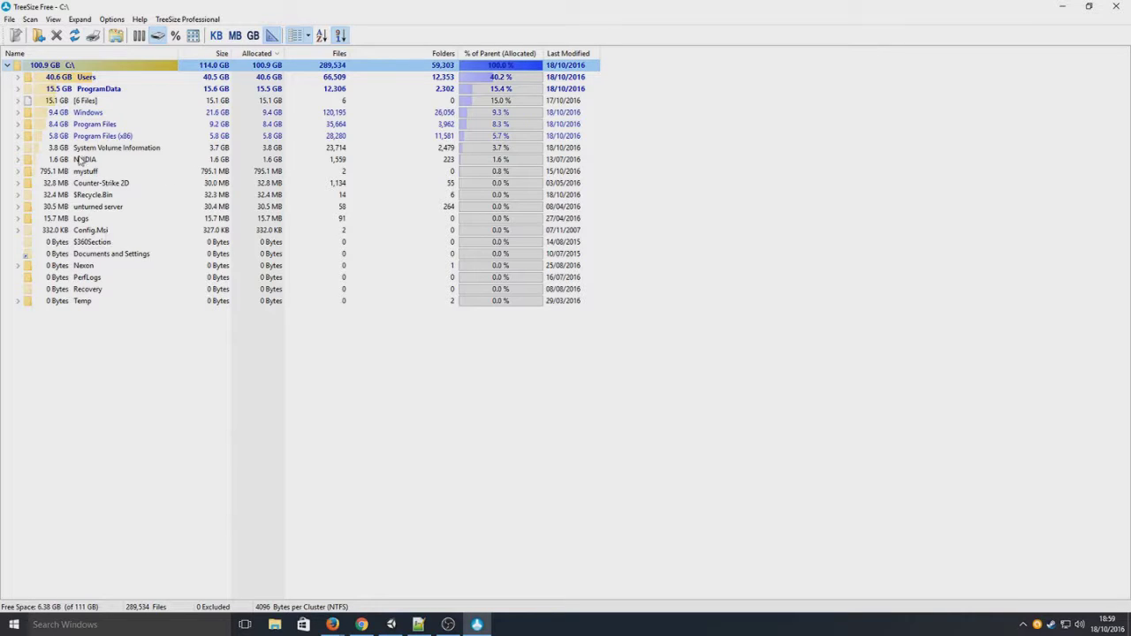
# Step: Expand the NVIDIA folder through DisplayDriver, 365.19 and Win10_64 to International to examine its subfolder sizes
pyautogui.click(18, 159)
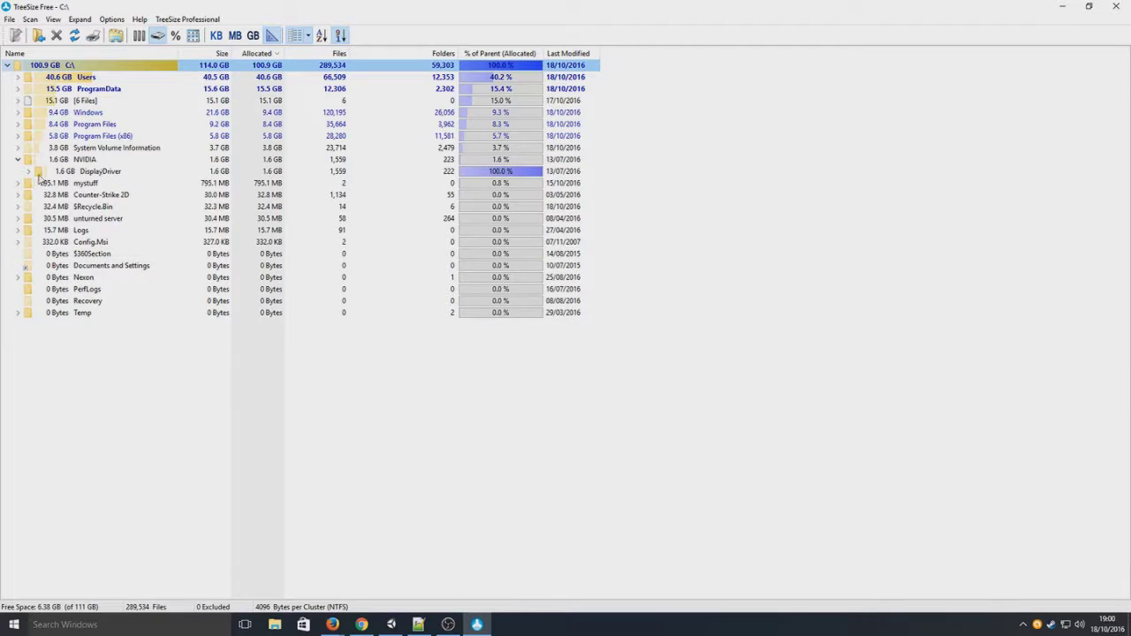
pyautogui.click(28, 170)
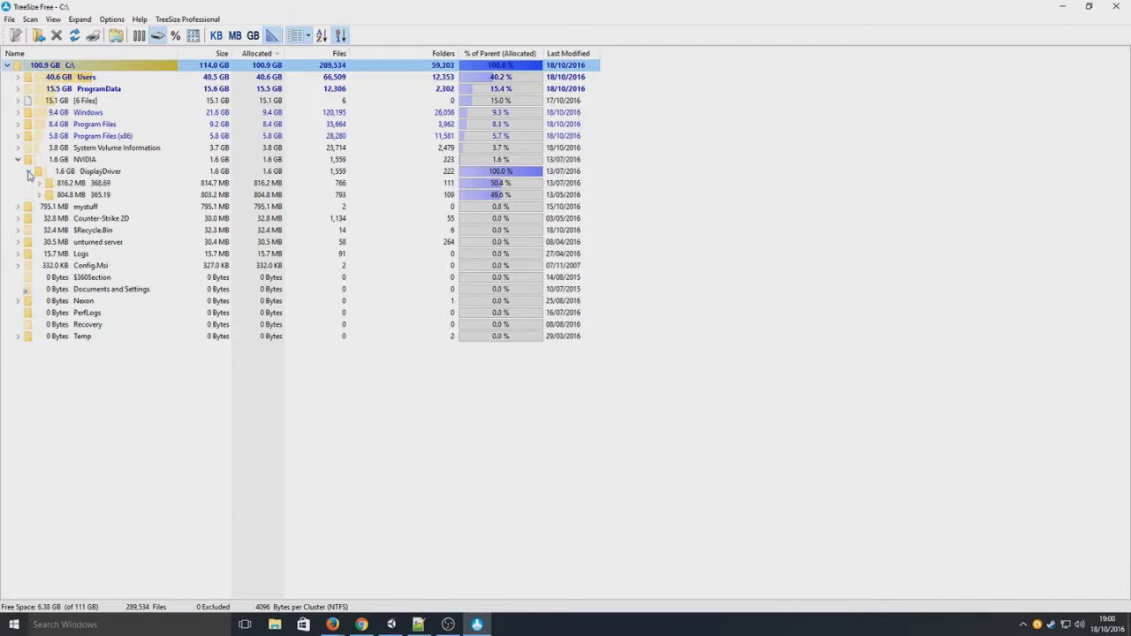
pyautogui.click(228, 187)
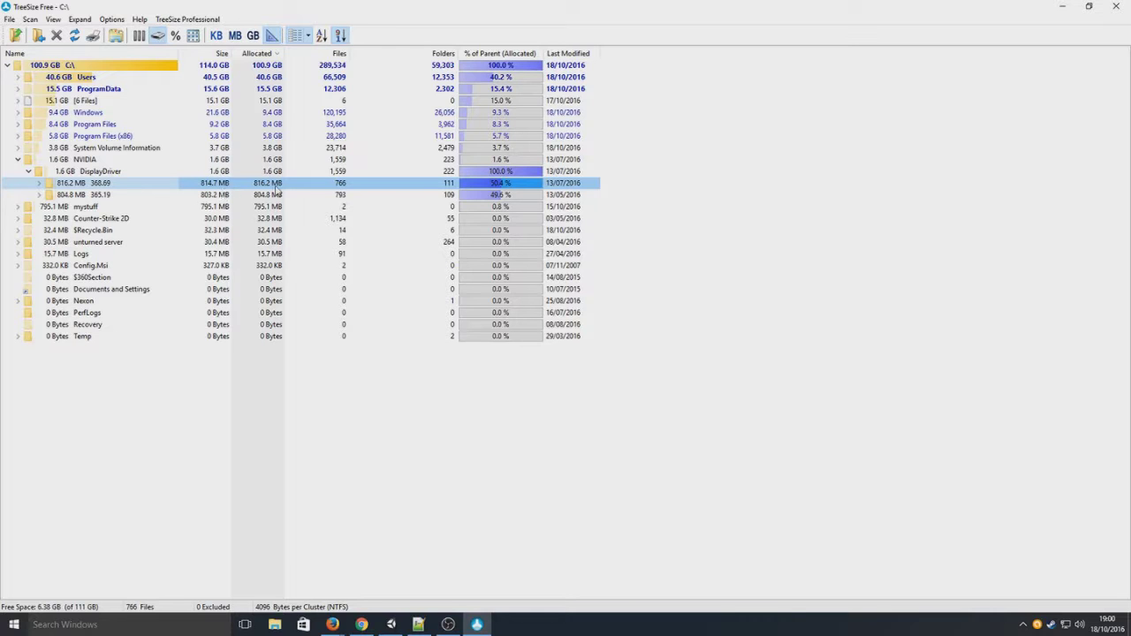
pyautogui.click(207, 196)
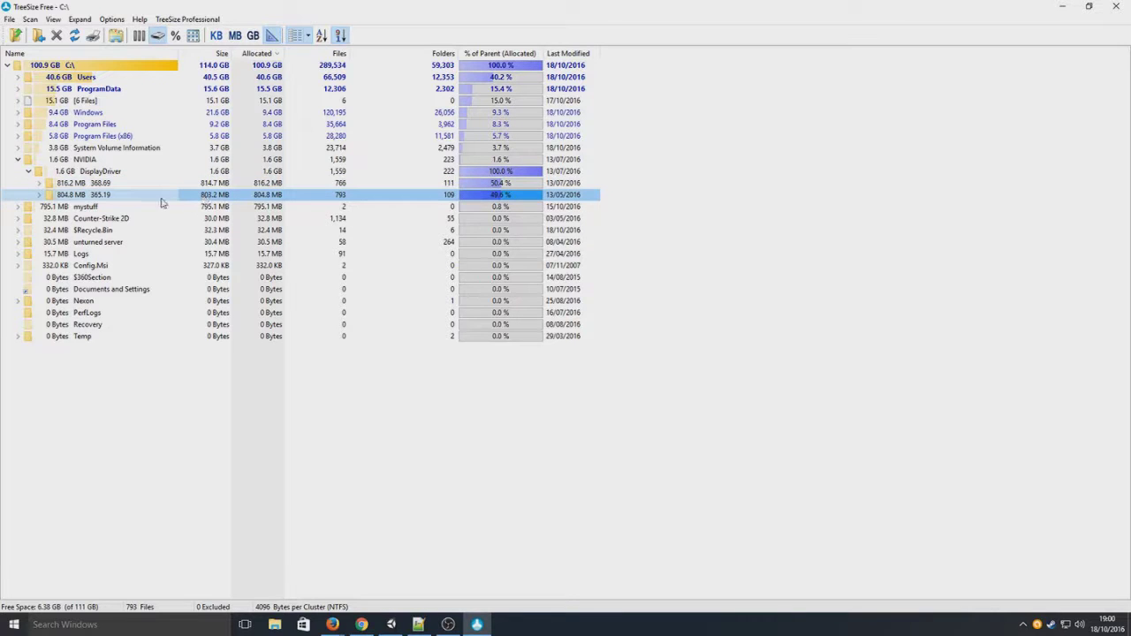
pyautogui.click(39, 196)
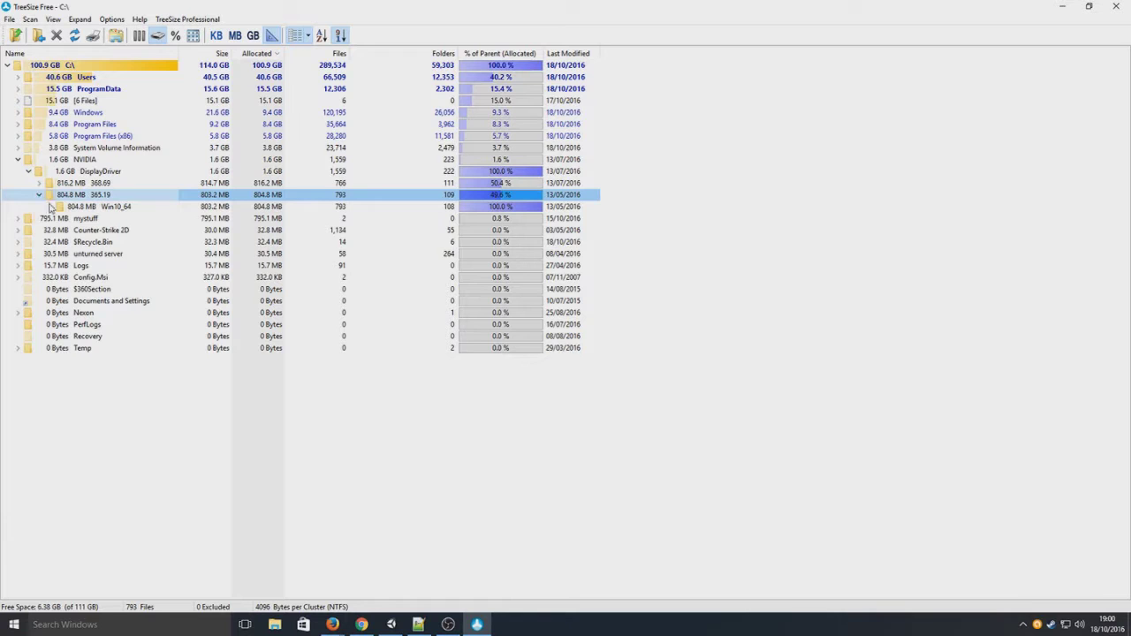
pyautogui.click(50, 207)
pyautogui.click(60, 219)
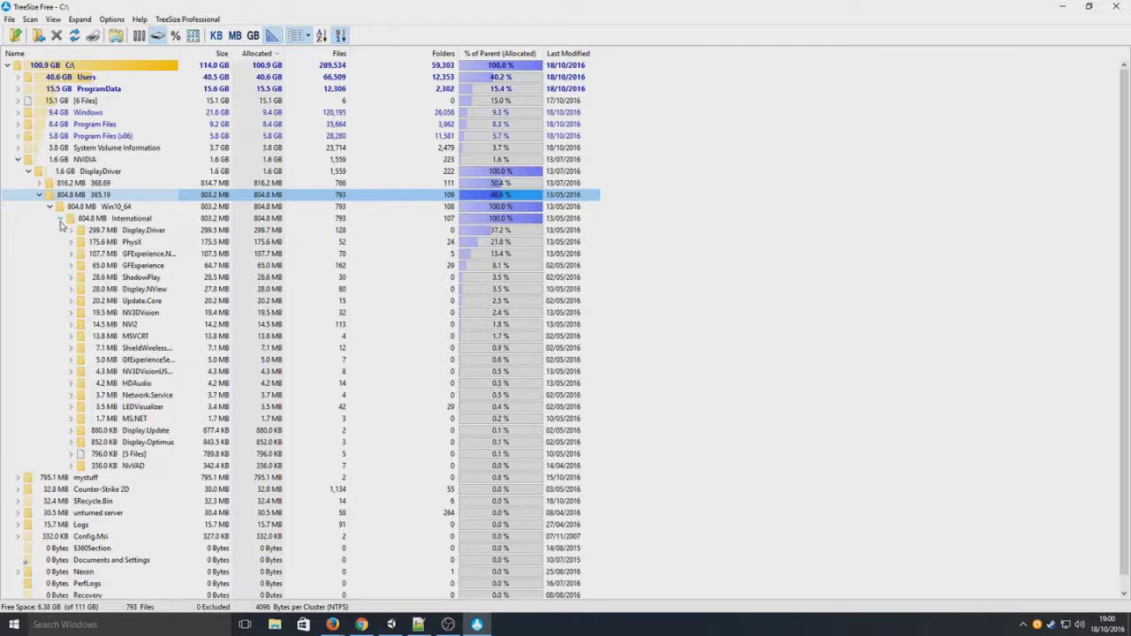
# Step: Browse down the International subfolders to the ShieldWireless folder and expand it to examine its files
pyautogui.click(177, 243)
pyautogui.press('Down')
pyautogui.press('Down')
pyautogui.press('Down')
pyautogui.press('Down')
pyautogui.press('Down')
pyautogui.press('Down')
pyautogui.press('Down')
pyautogui.press('Down')
pyautogui.press('Down')
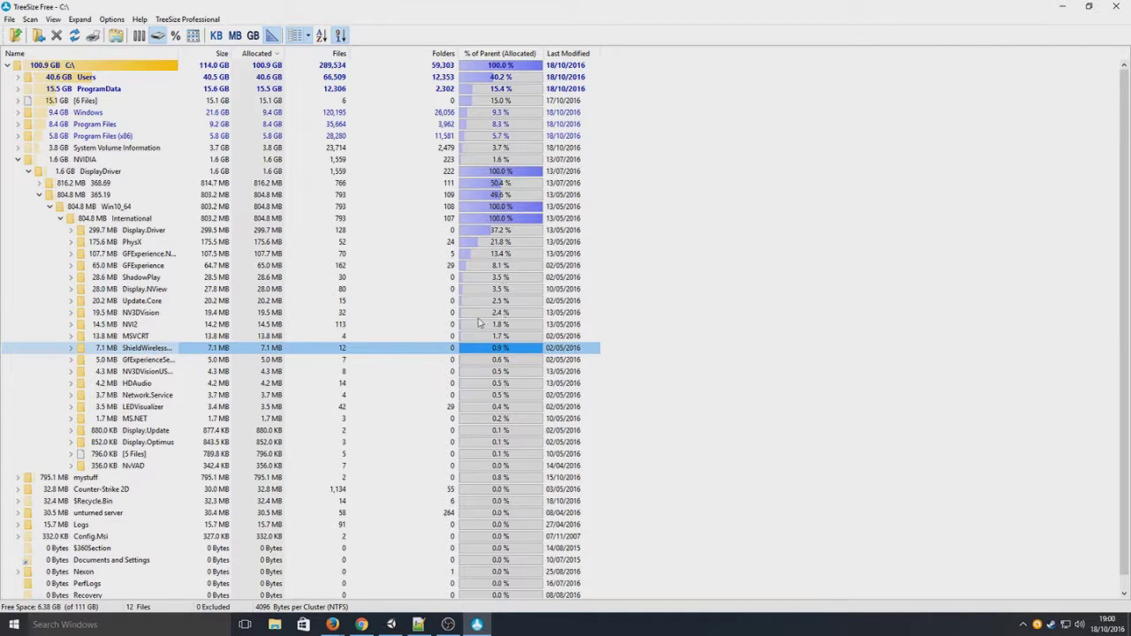
pyautogui.press('Right')
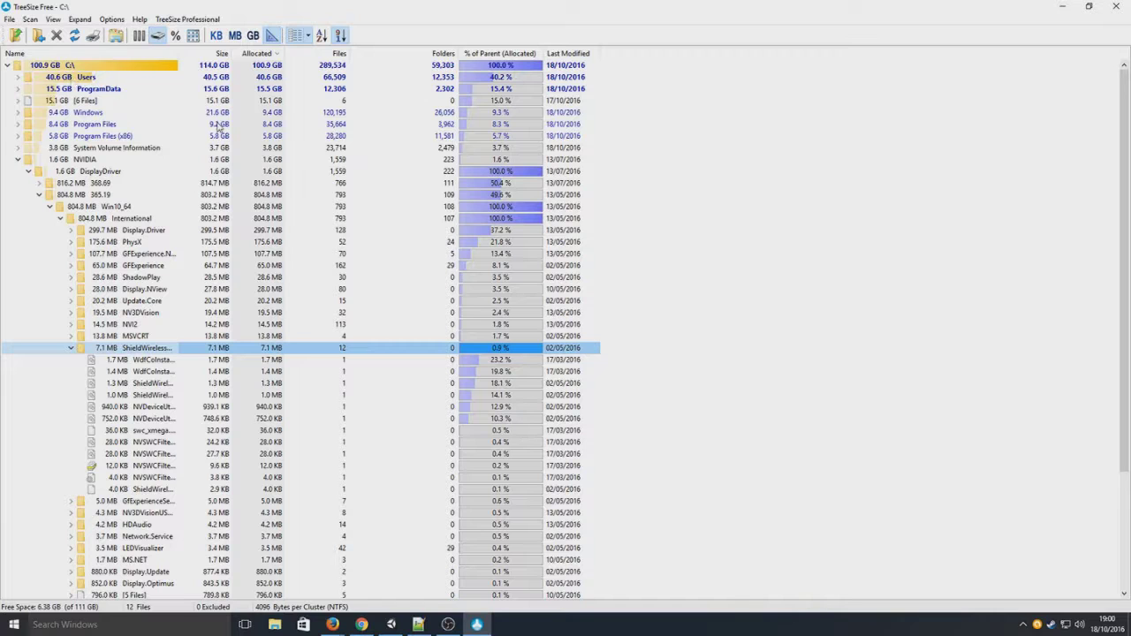
# Step: Expand the Users folder on C:\ and select the ComputerSluggish folder to examine its size
pyautogui.doubleClick(84, 78)
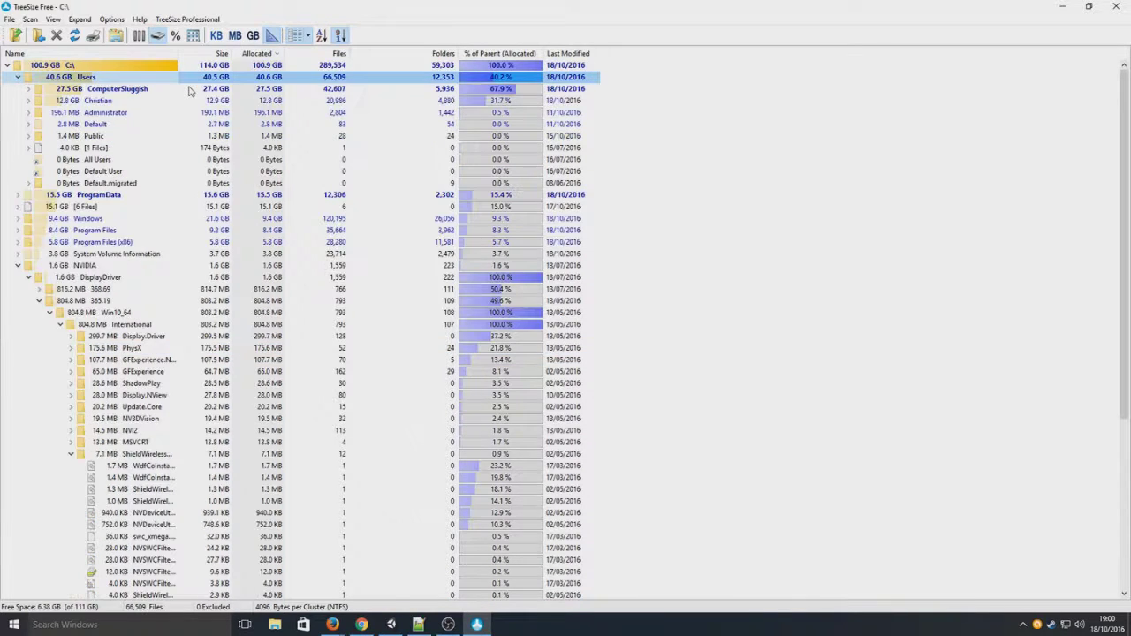
pyautogui.click(149, 92)
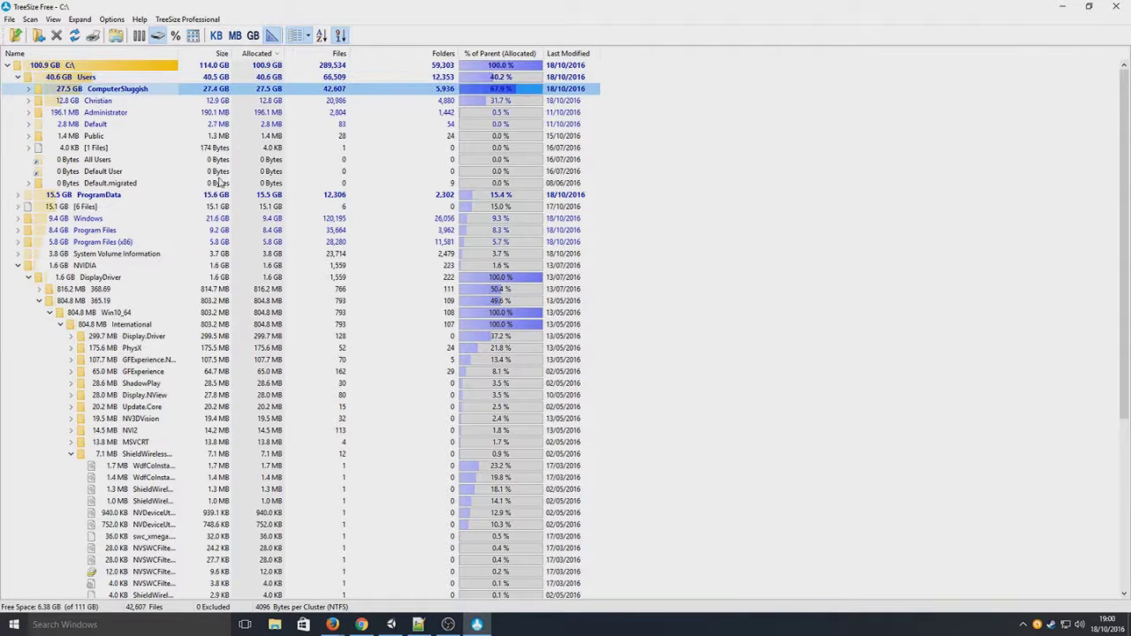